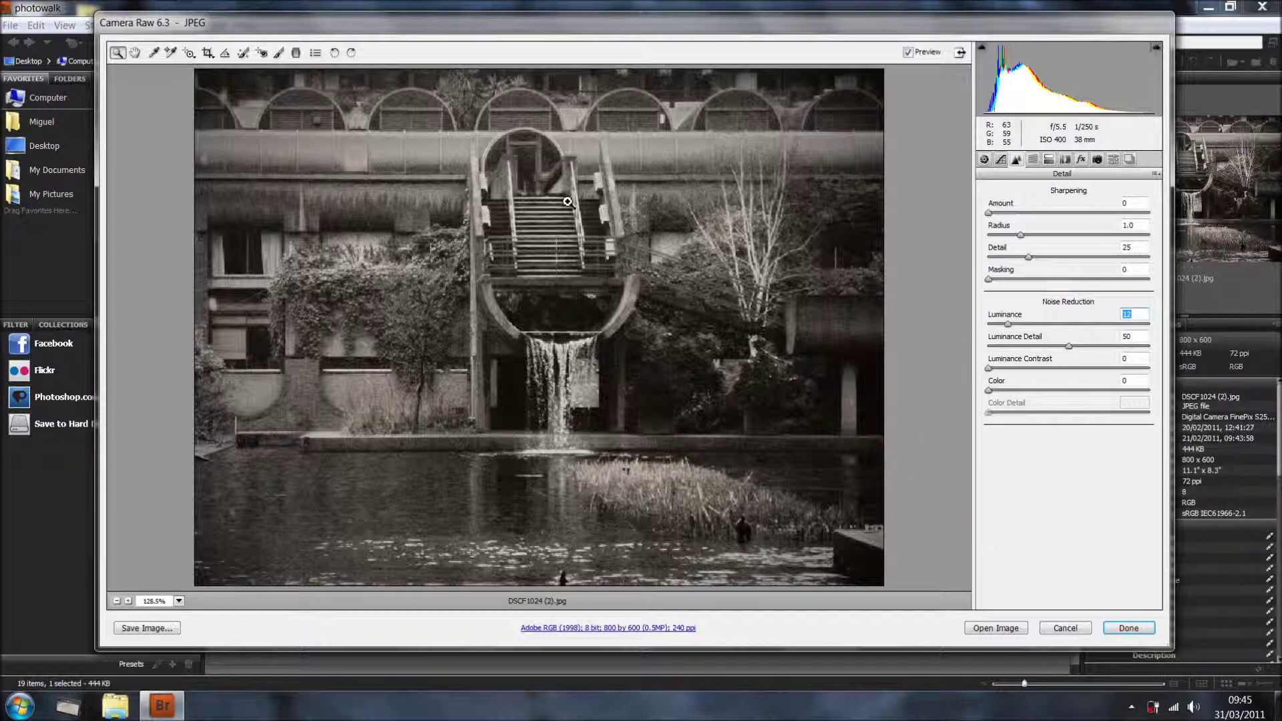
Cancel Camera Raw without saving edits and return to the photowalk grid in Bridge.
{"action": "left_click", "coordinate": [1063, 631]}
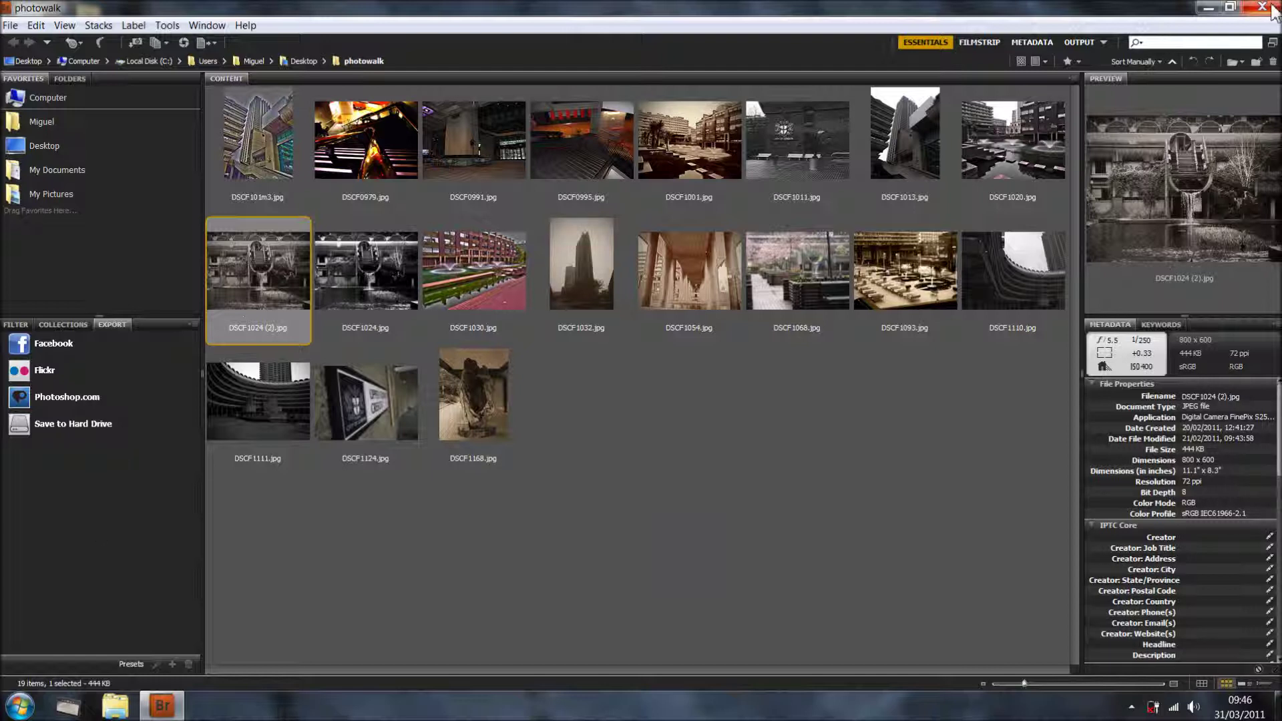
Close the Adobe Bridge window showing the photowalk folder.
{"action": "left_click", "coordinate": [1262, 8]}
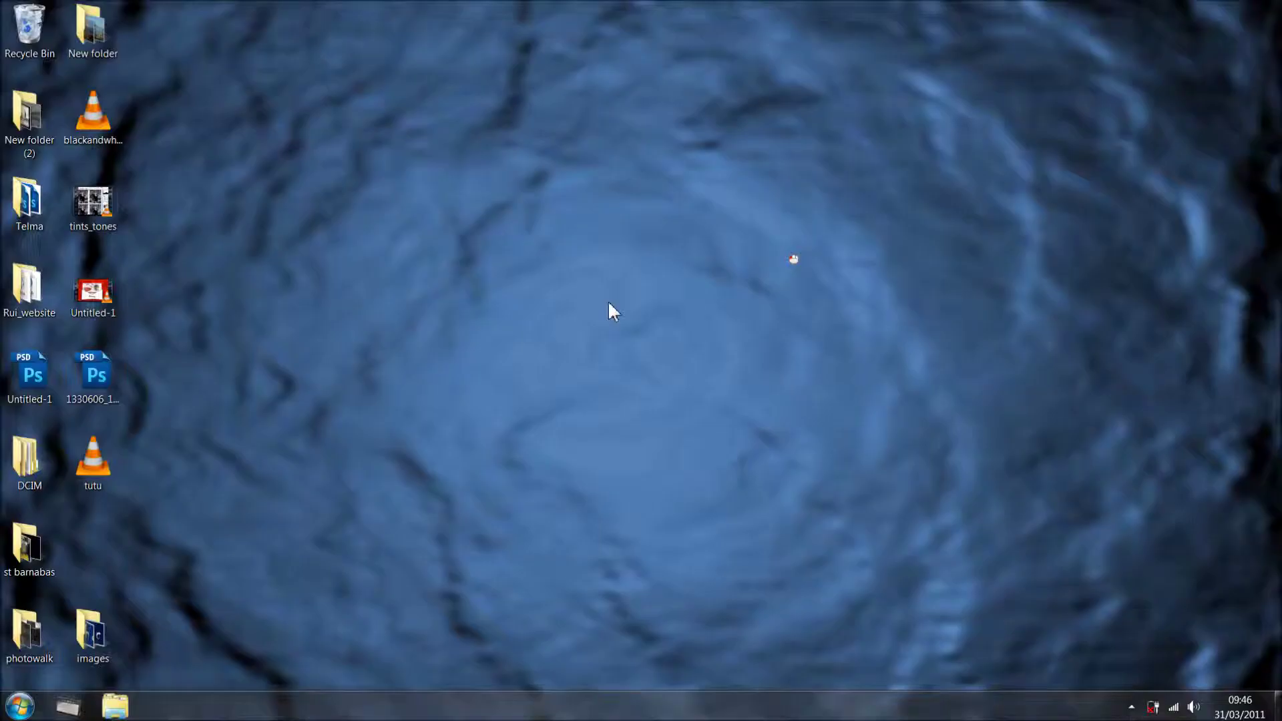
Search the Start menu for 'regedit' and launch Registry Editor.
{"action": "left_click", "coordinate": [20, 709]}
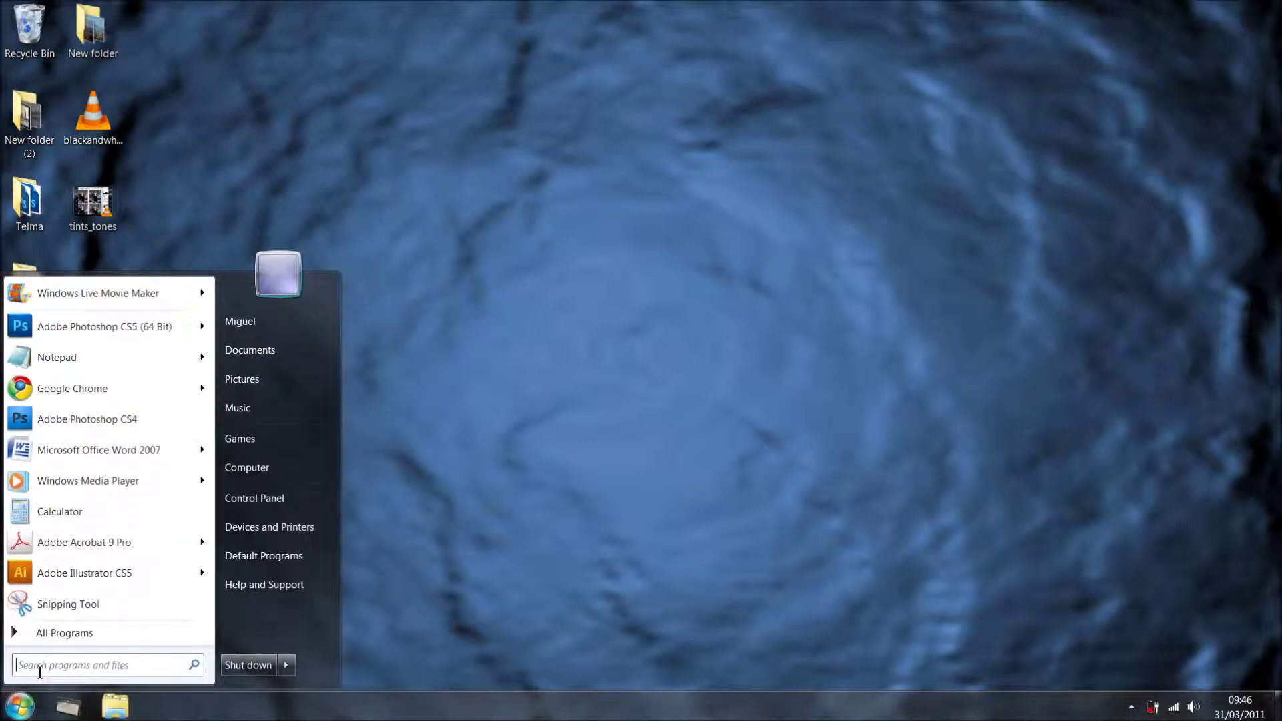
{"action": "left_click", "coordinate": [40, 668]}
{"action": "type", "text": "re"}
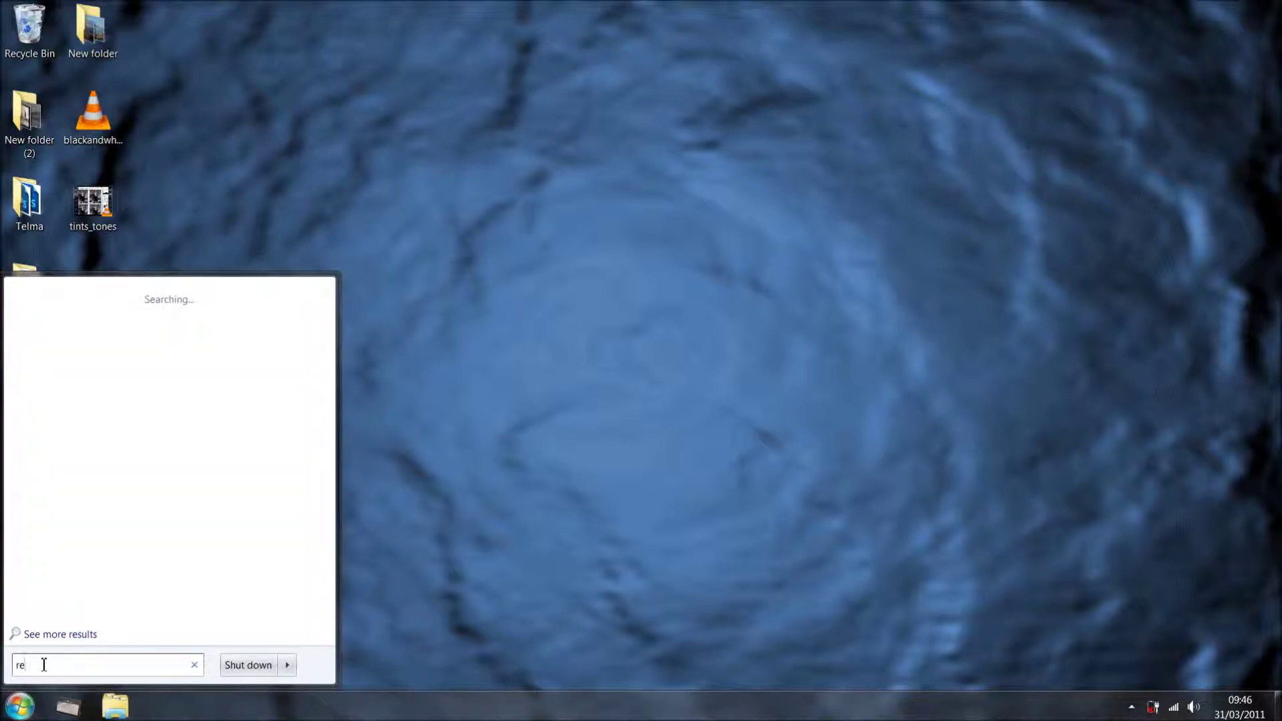
{"action": "type", "text": "gedit"}
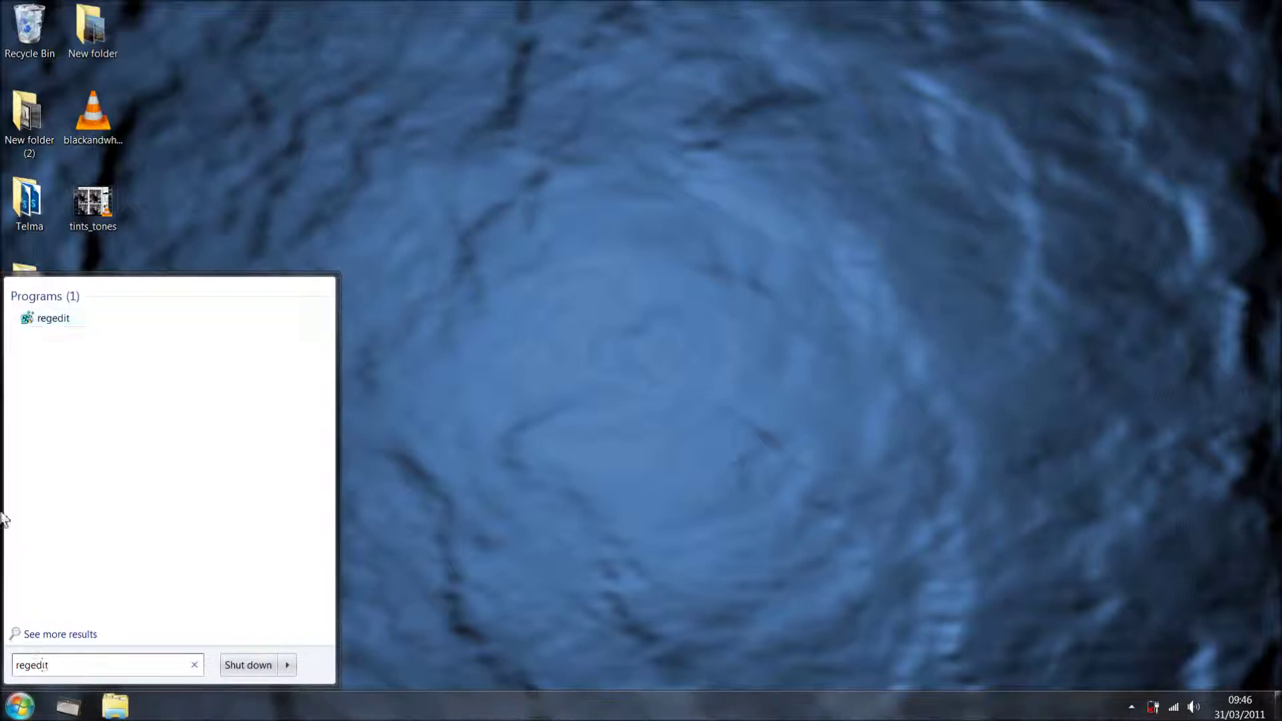
{"action": "left_click", "coordinate": [54, 322]}
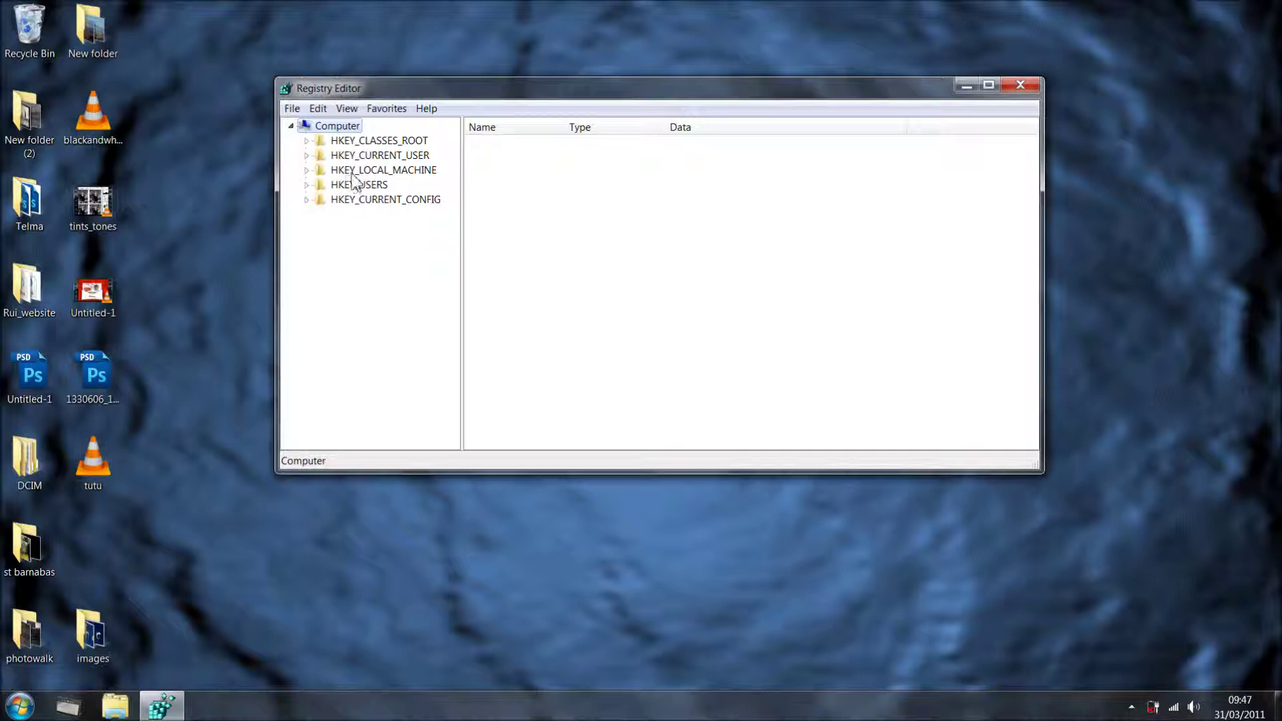
Expand HKEY_LOCAL_MACHINE in the Registry Editor tree to show SOFTWARE, SYSTEM and other subkeys.
{"action": "left_click", "coordinate": [306, 169]}
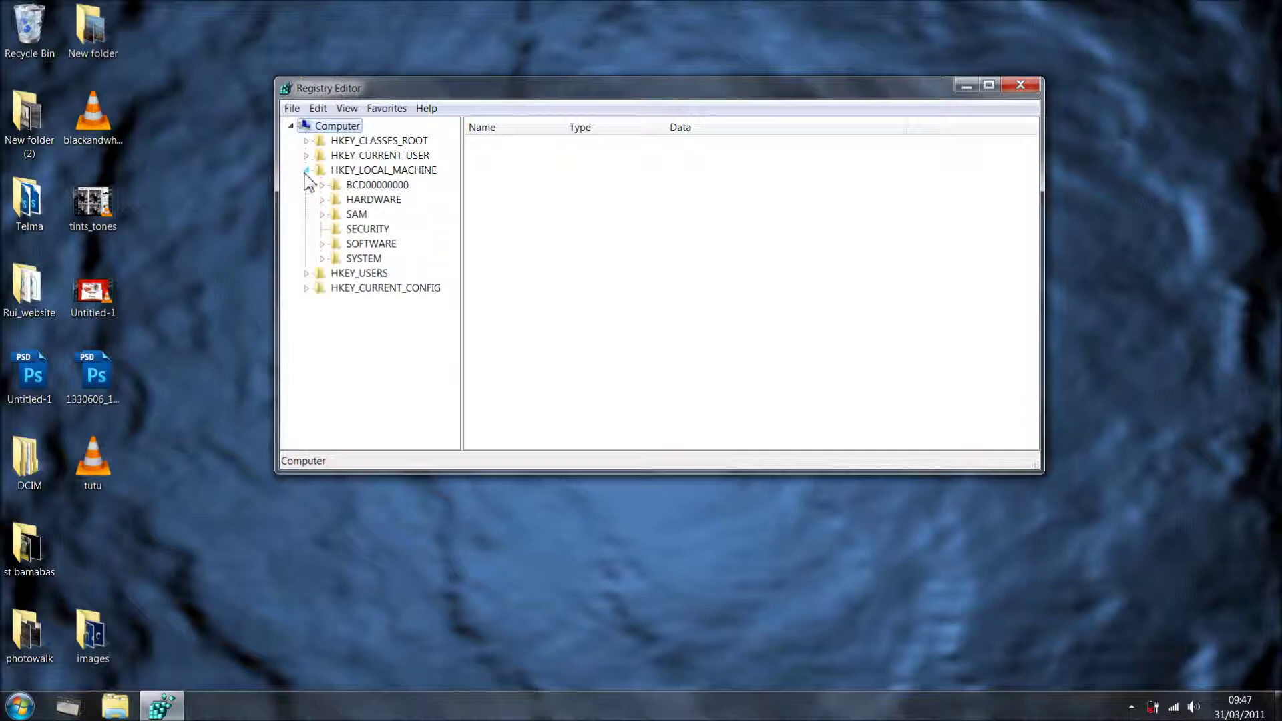
Navigate to SOFTWARE\Wow6432Node\Adobe\DefaultLanguage to view the AdobeProductLanguage value.
{"action": "left_click", "coordinate": [362, 245]}
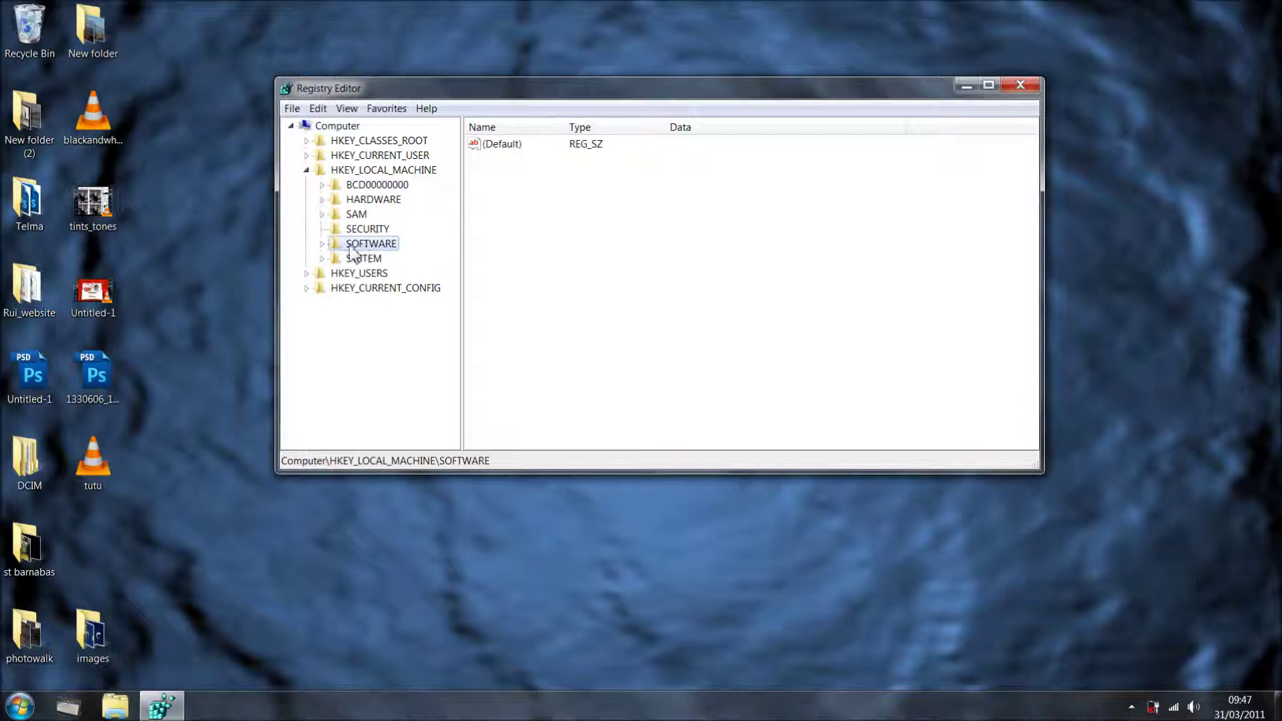
{"action": "left_click", "coordinate": [323, 244]}
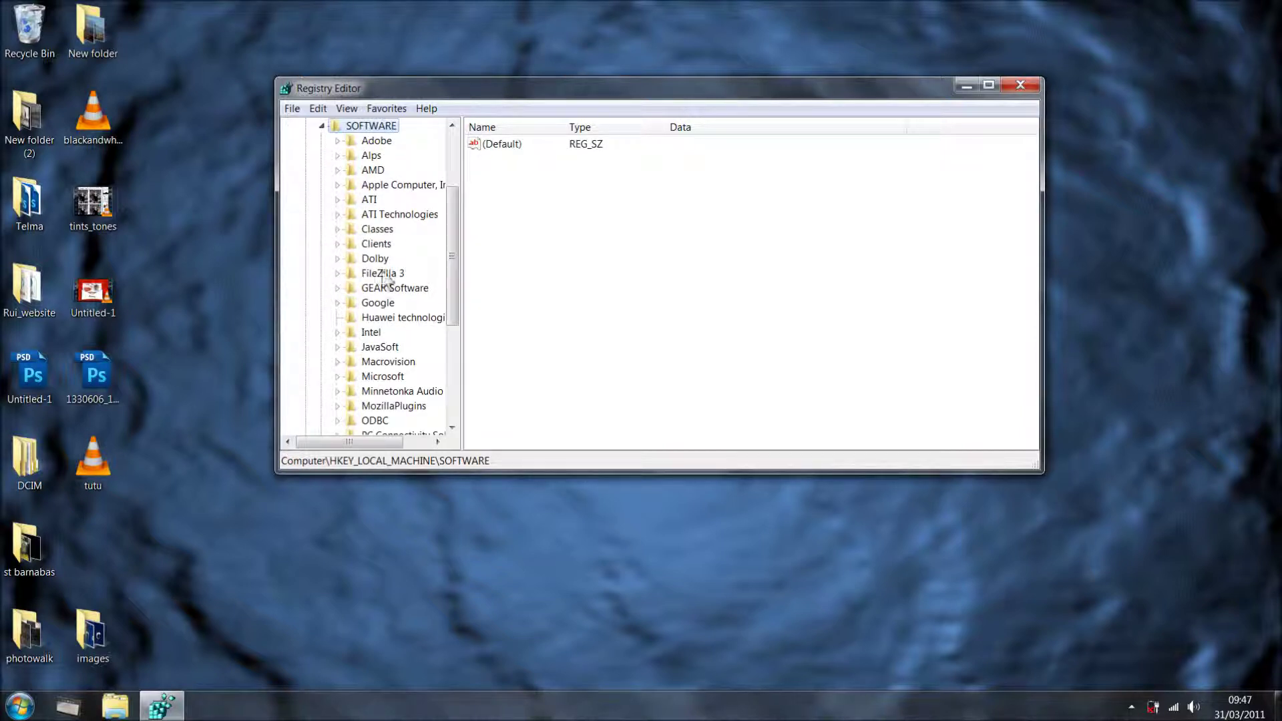
{"action": "scroll", "coordinate": [390, 252], "scroll_direction": "down", "scroll_amount": 5}
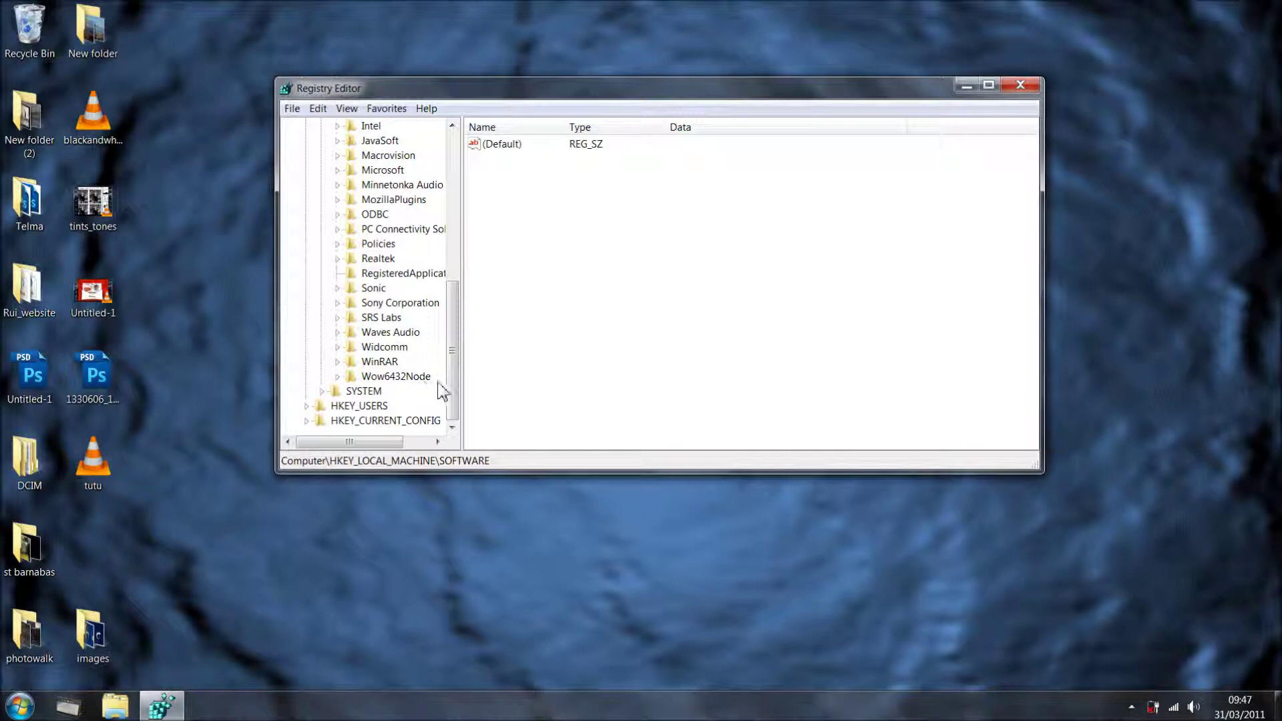
{"action": "left_click", "coordinate": [338, 378]}
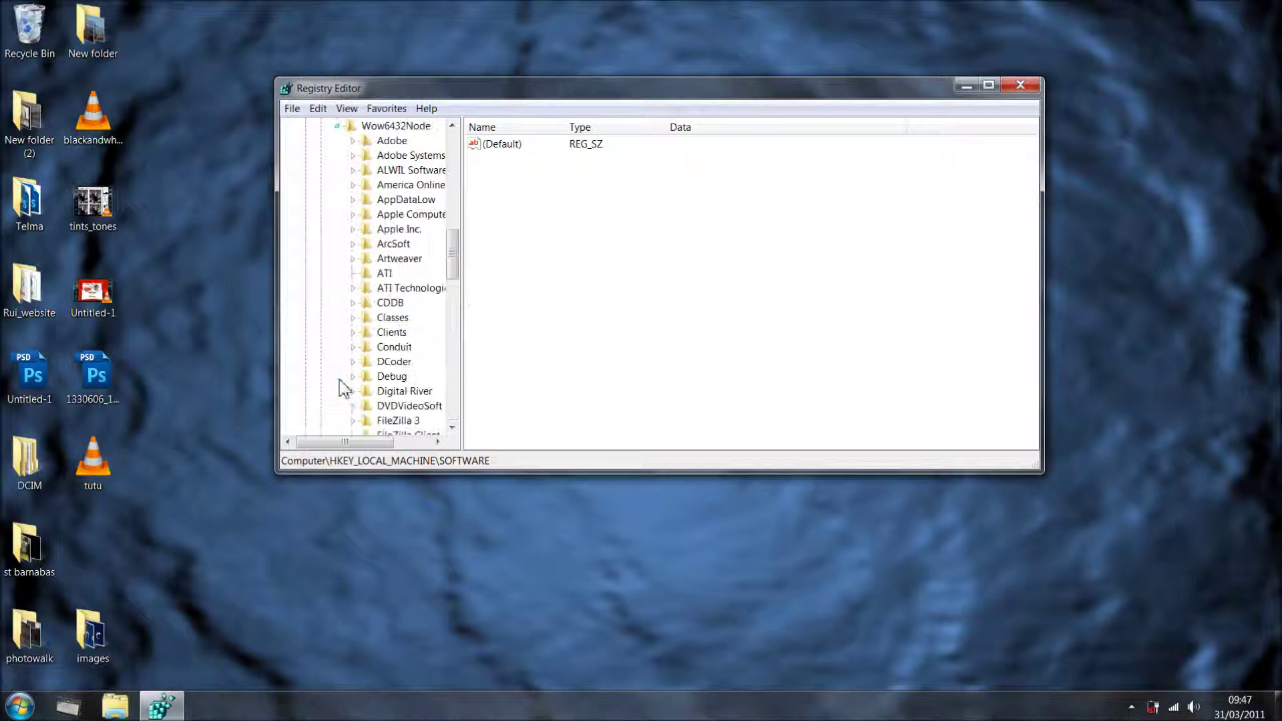
{"action": "left_click", "coordinate": [353, 141]}
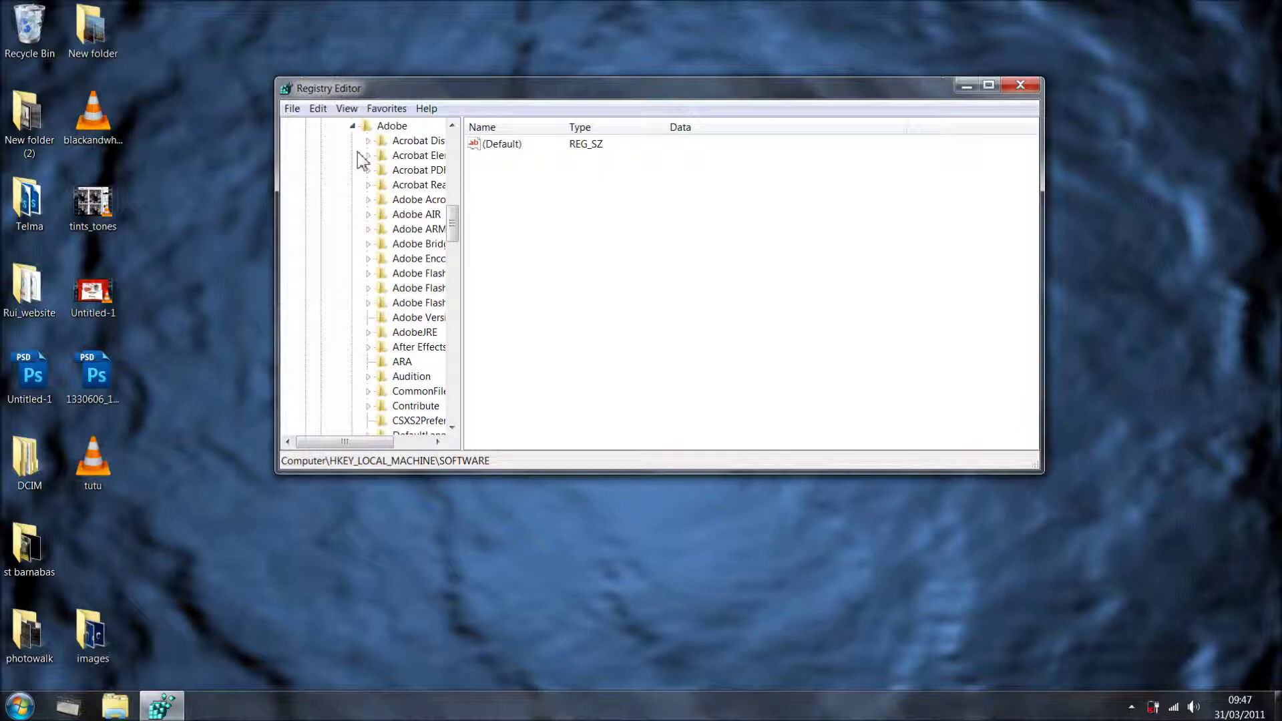
{"action": "scroll", "coordinate": [380, 334], "scroll_direction": "down", "scroll_amount": 3}
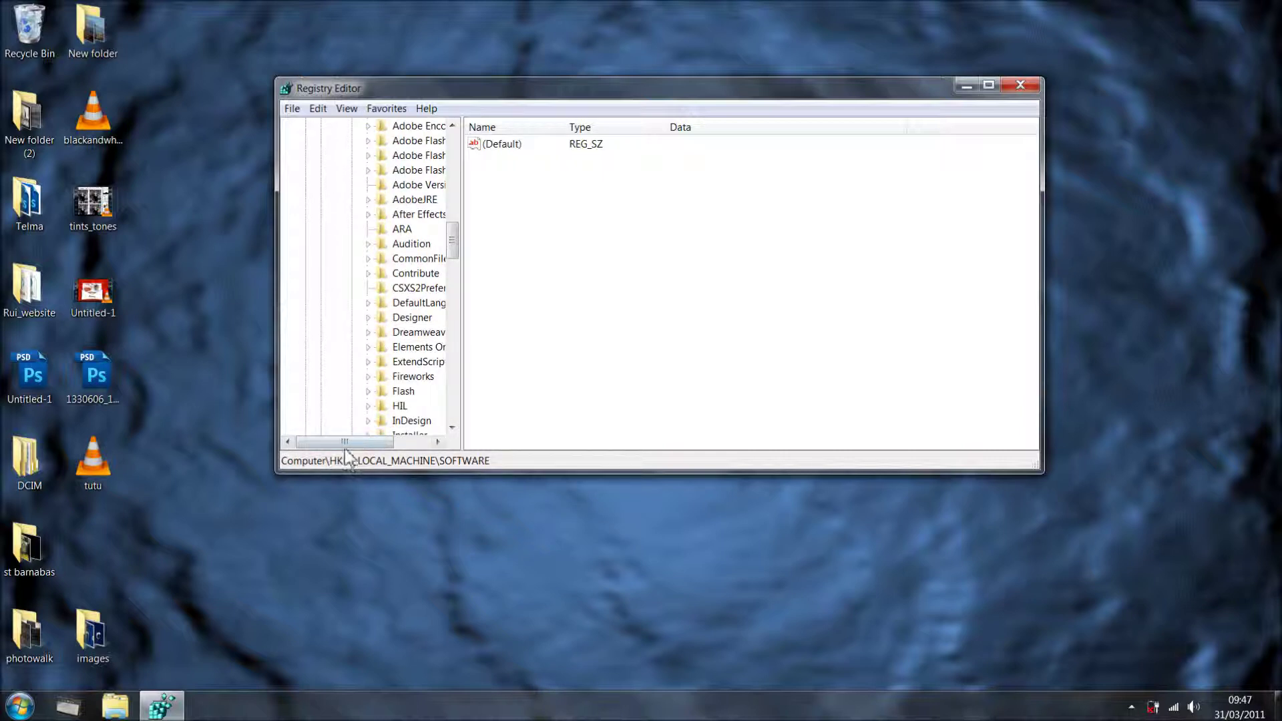
{"action": "left_click_drag", "start_coordinate": [344, 441], "coordinate": [382, 441]}
{"action": "left_click", "coordinate": [371, 305]}
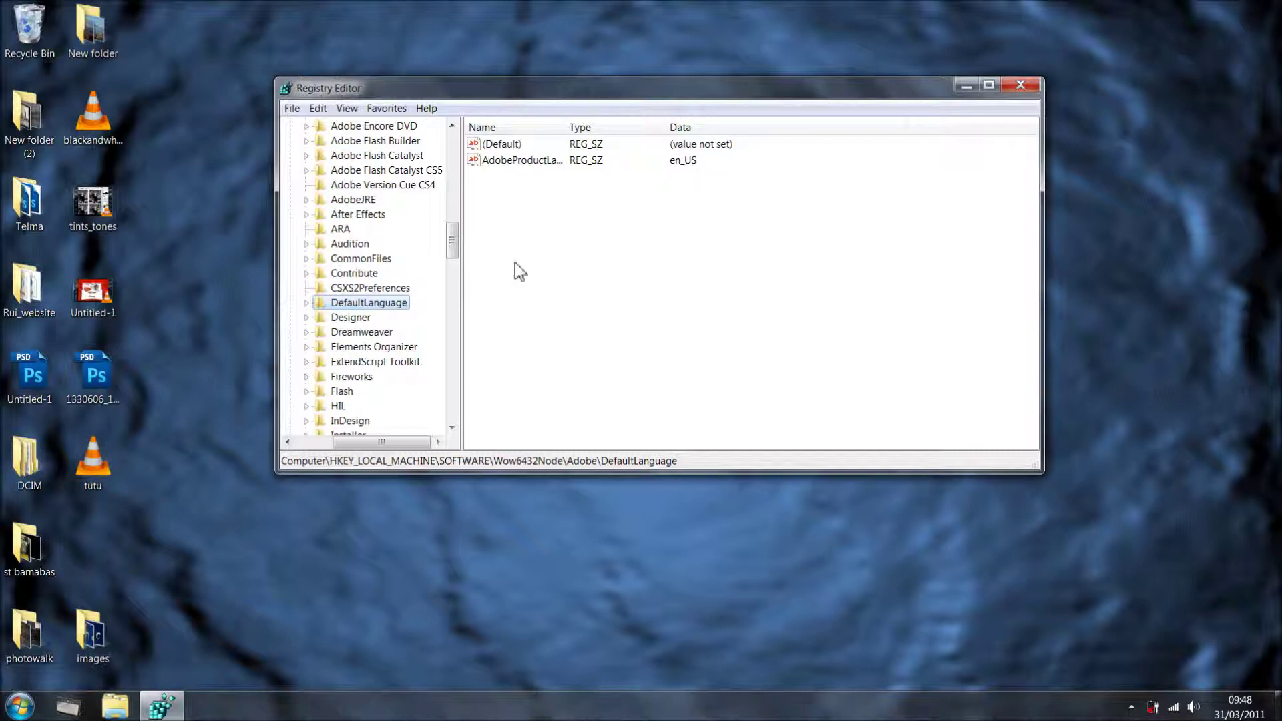
Edit AdobeProductLanguage to en_US, confirm it, and close Registry Editor.
{"action": "double_click", "coordinate": [525, 162]}
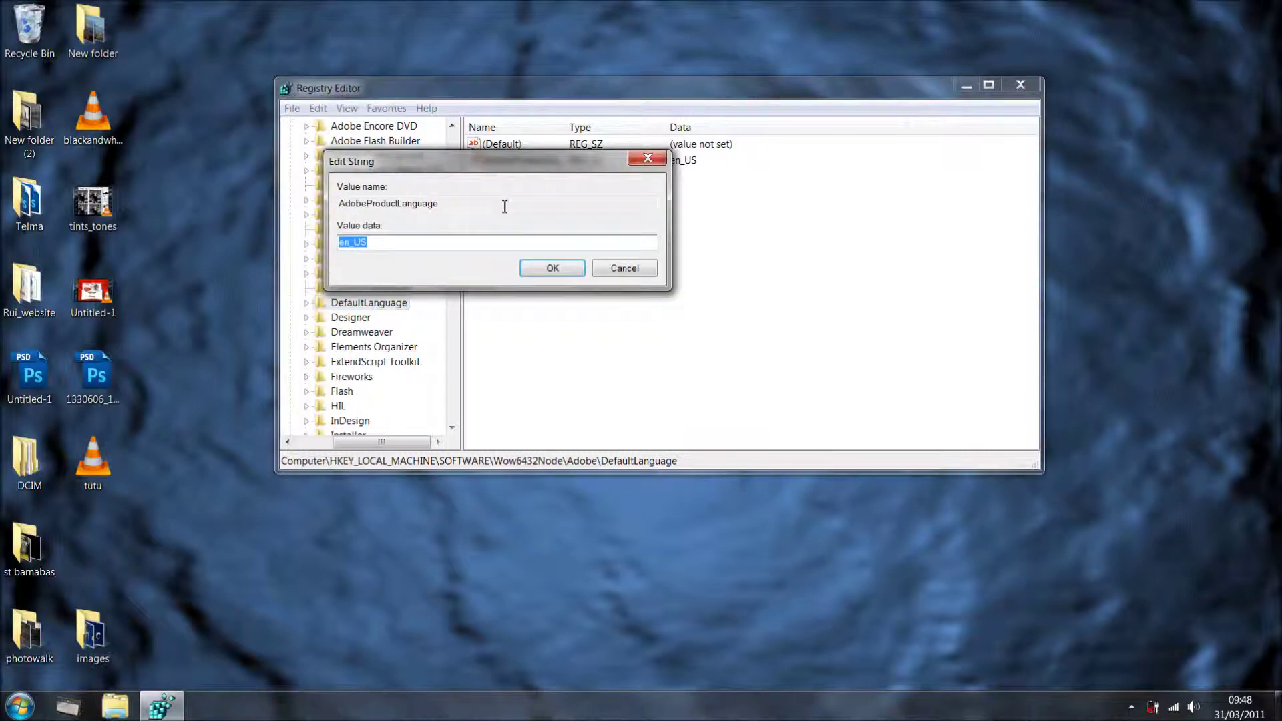
{"action": "left_click_drag", "start_coordinate": [367, 243], "coordinate": [355, 243]}
{"action": "type", "text": "GB"}
{"action": "key", "text": "BackSpace"}
{"action": "key", "text": "BackSpace"}
{"action": "type", "text": "UY"}
{"action": "key", "text": "BackSpace"}
{"action": "type", "text": "S"}
{"action": "left_click", "coordinate": [544, 269]}
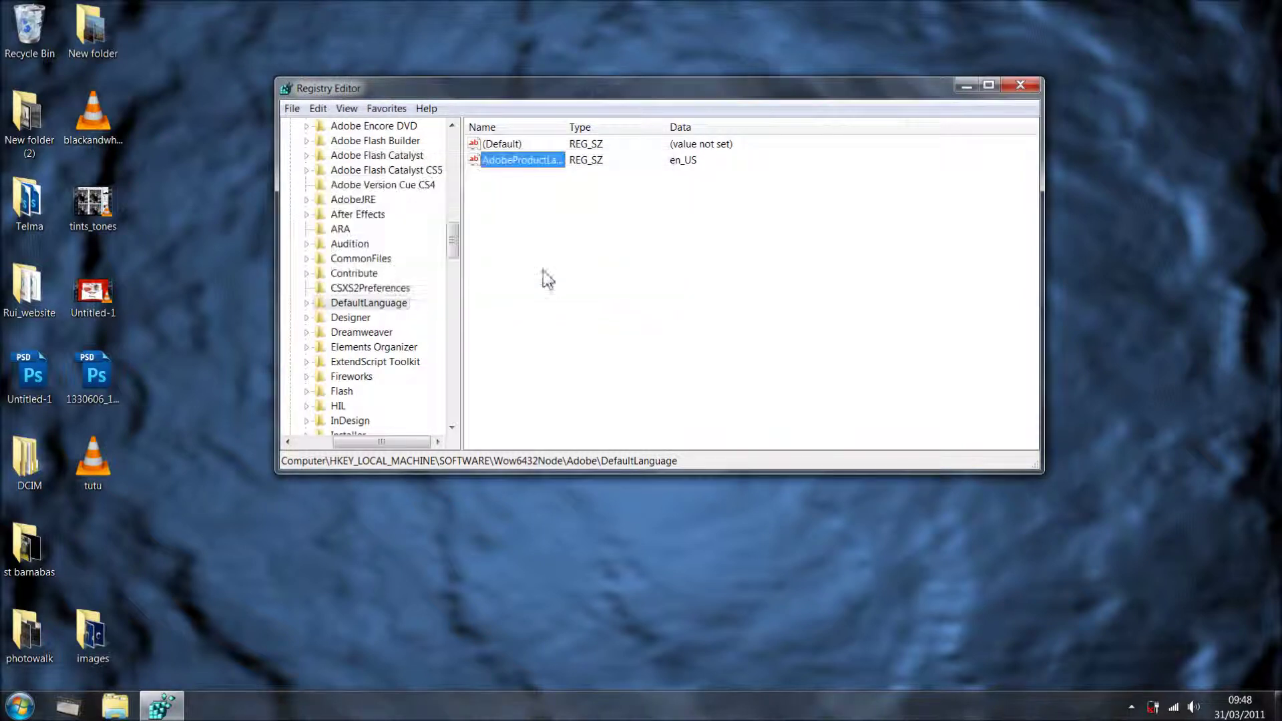
{"action": "left_click", "coordinate": [1020, 84]}
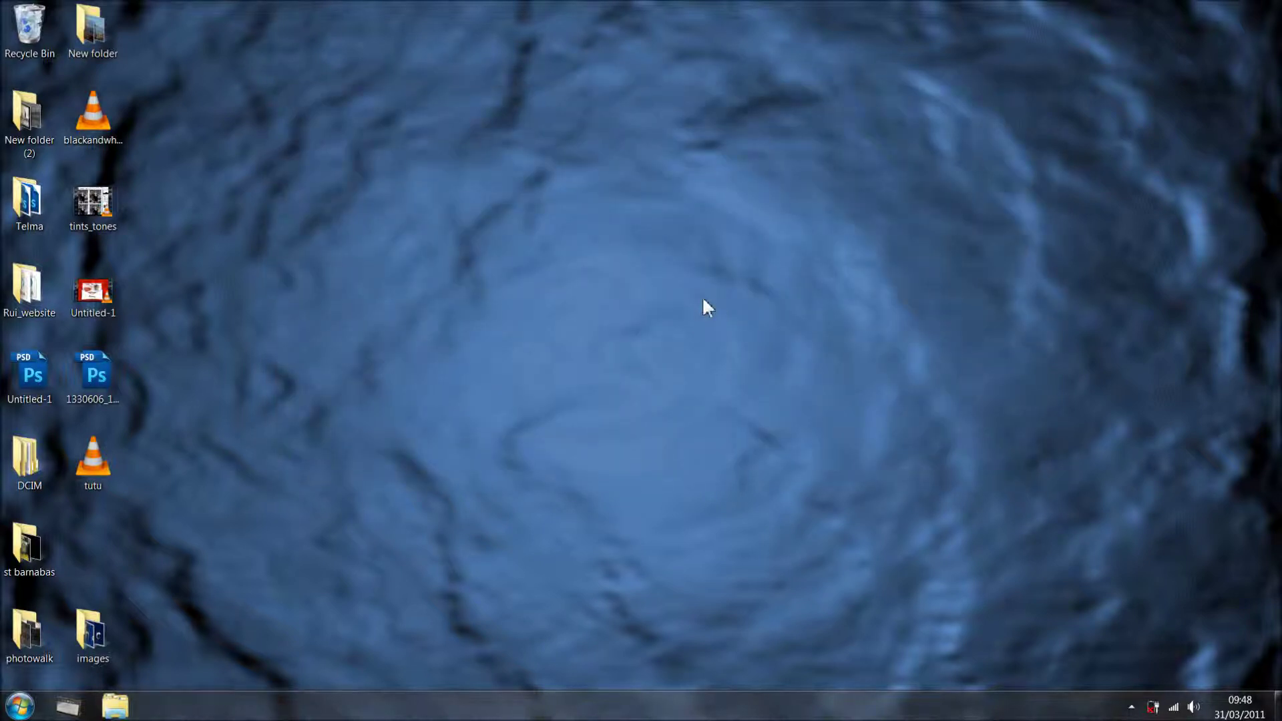
Relaunch Bridge, hide and re-show the Export panel, then select DSCF1024.jpg.
{"action": "mouse_move", "coordinate": [561, 6]}
{"action": "left_click", "coordinate": [593, 25]}
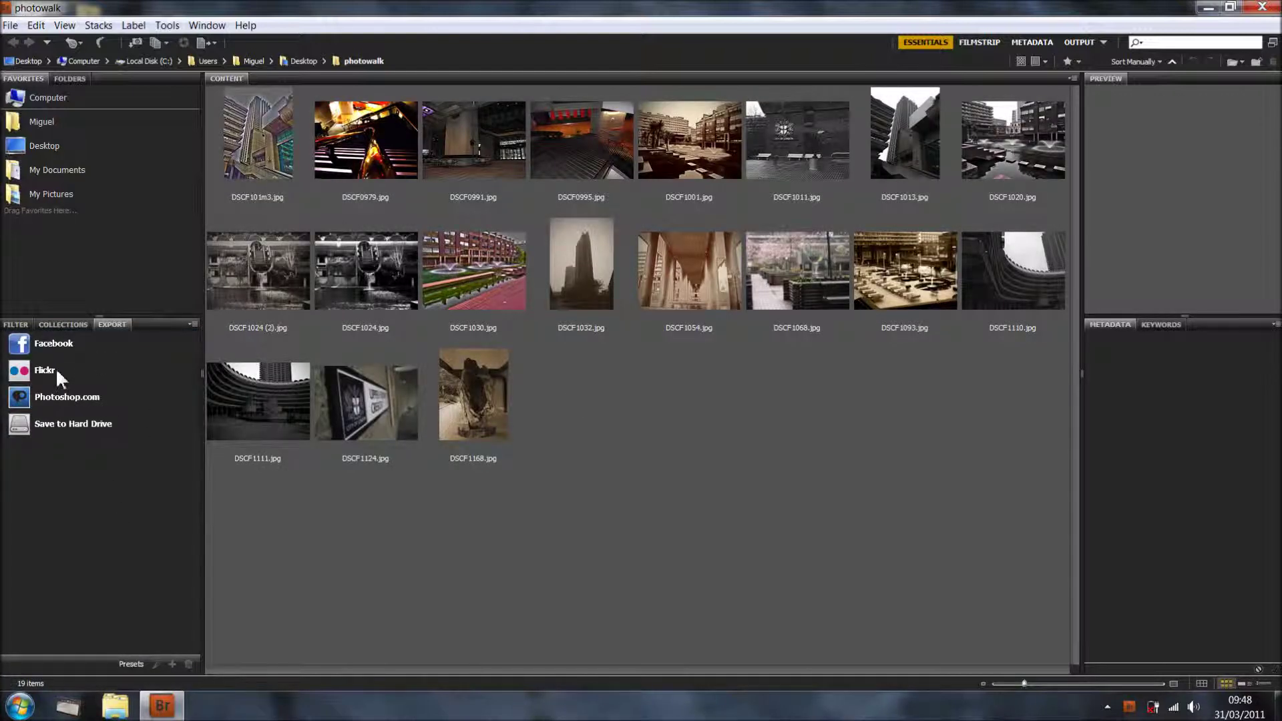
{"action": "left_click", "coordinate": [207, 27]}
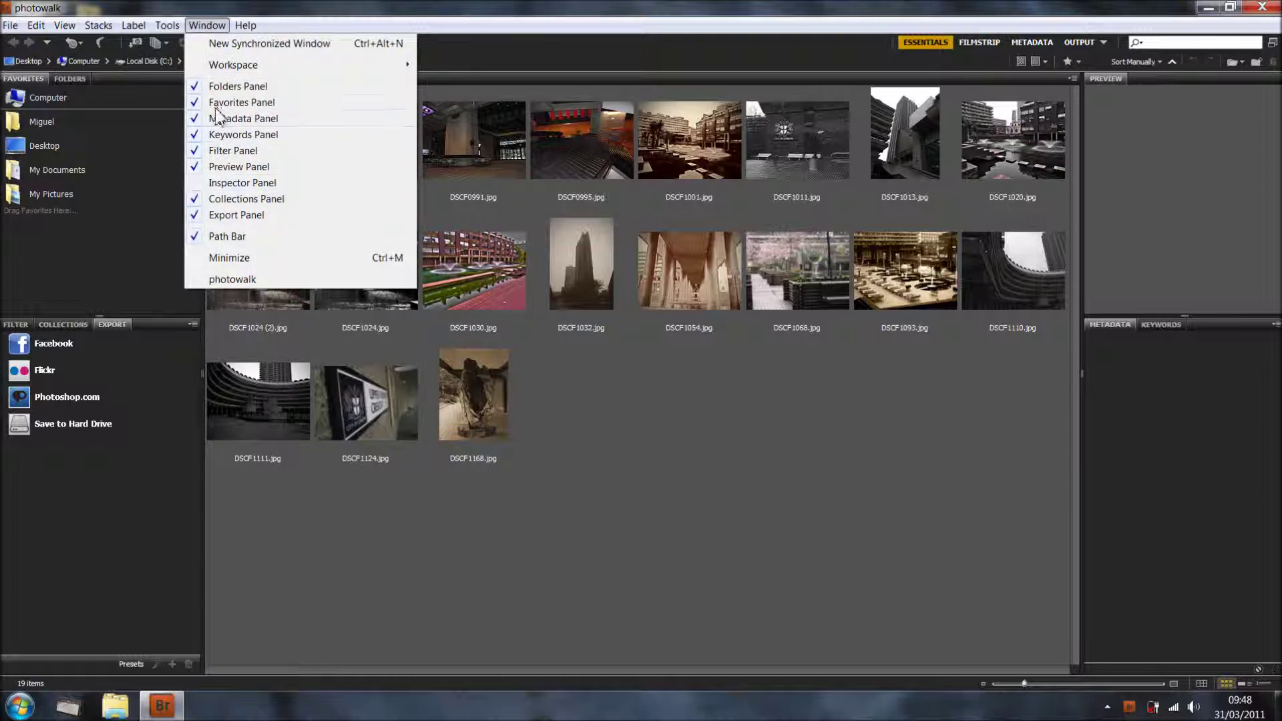
{"action": "left_click", "coordinate": [210, 215]}
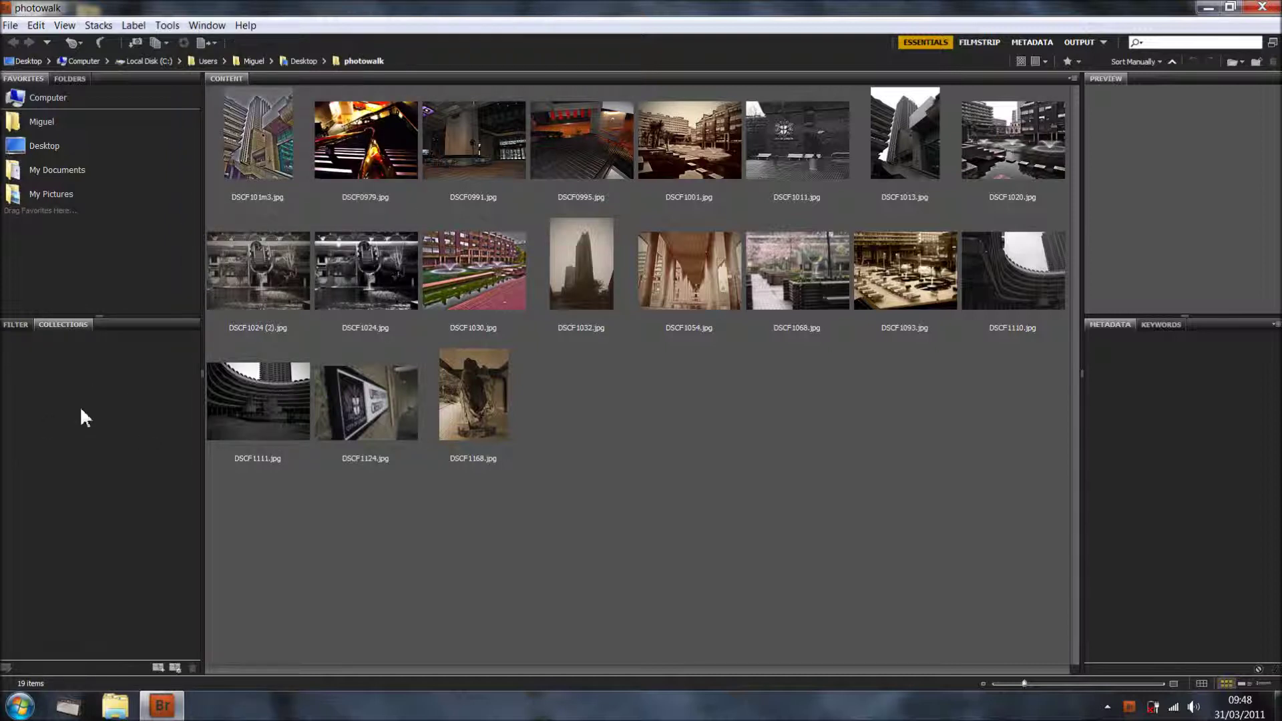
{"action": "left_click", "coordinate": [207, 25]}
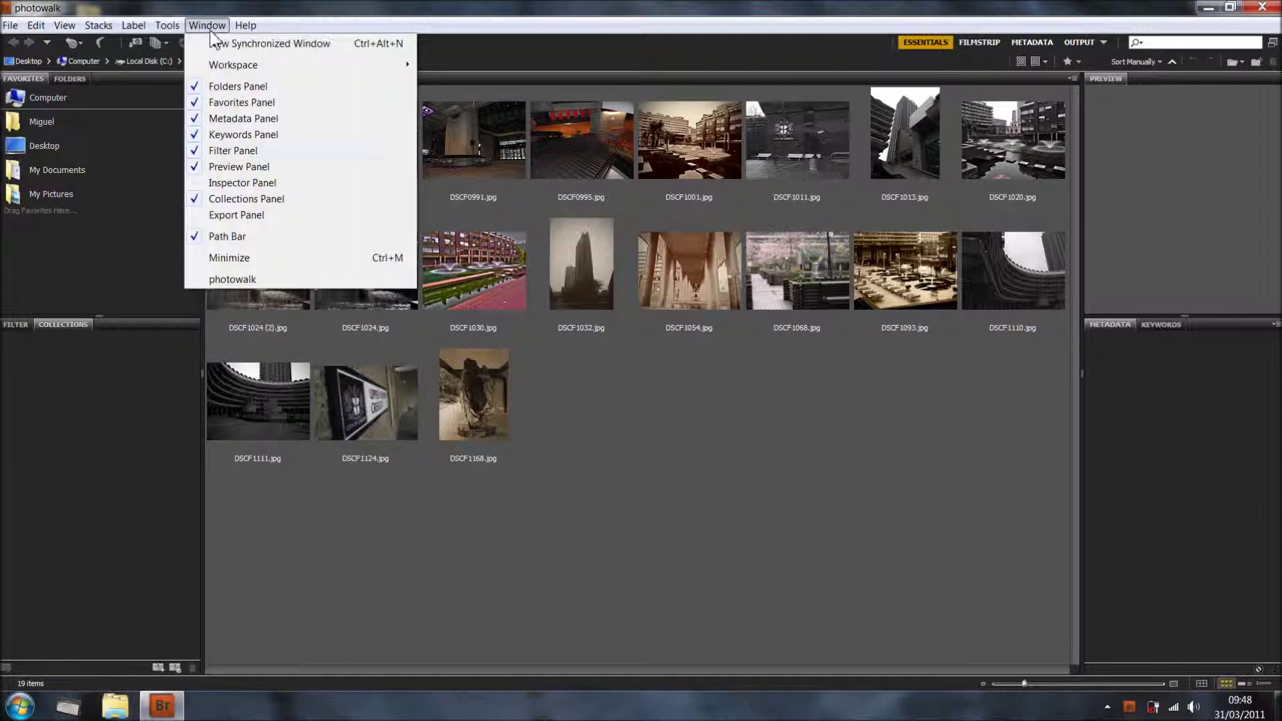
{"action": "left_click", "coordinate": [221, 215]}
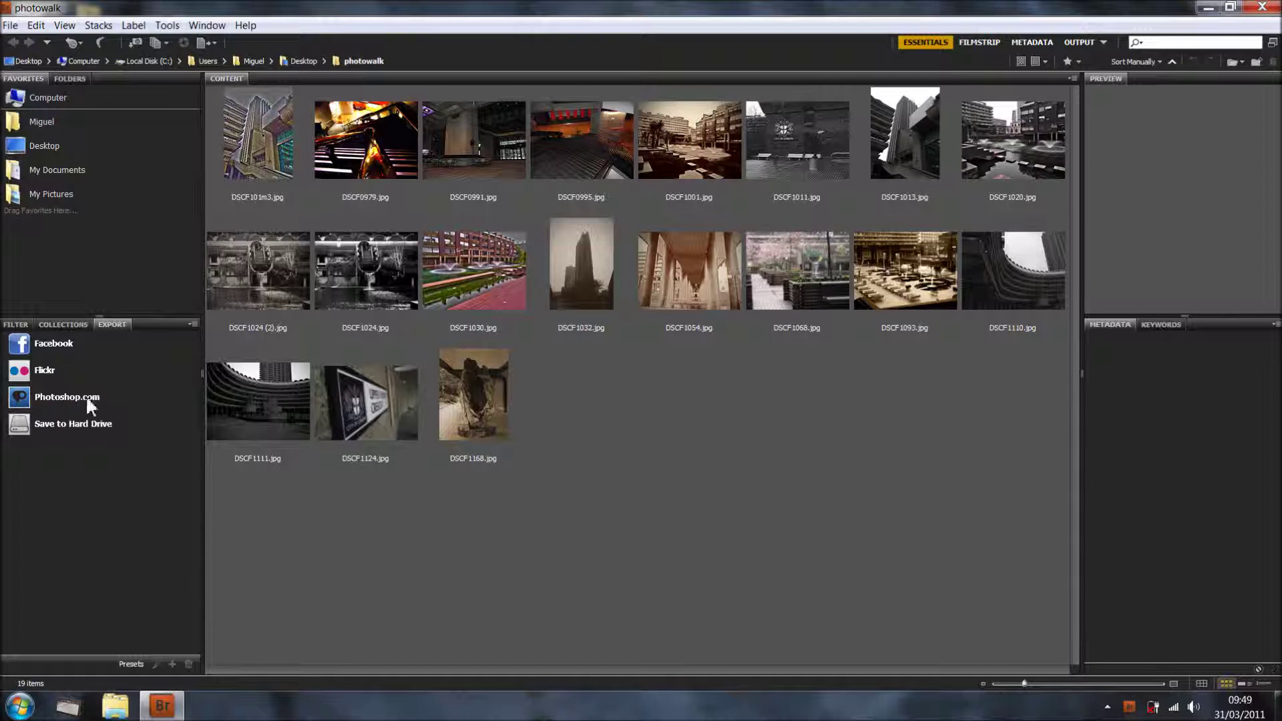
{"action": "left_click", "coordinate": [345, 266]}
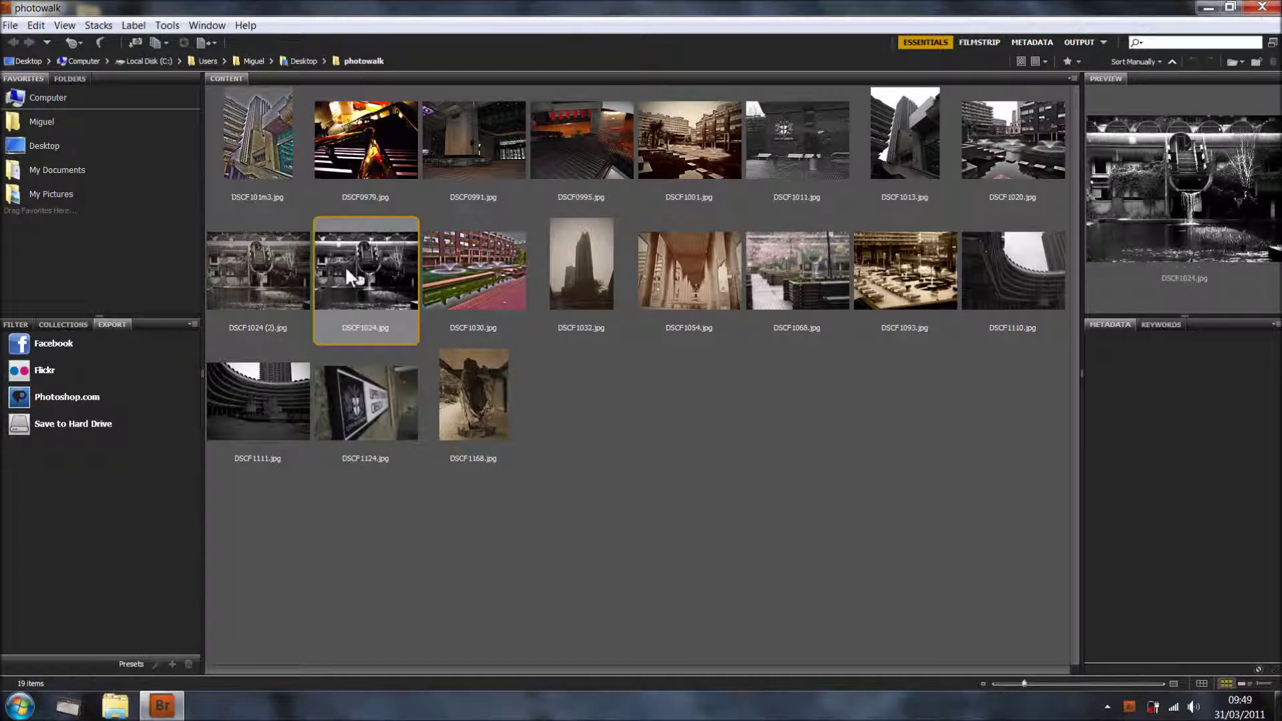
Add DSCF1024.jpg to the Facebook export and pick the Adobe Bridge Uploads album.
{"action": "left_click_drag", "start_coordinate": [345, 265], "coordinate": [69, 356]}
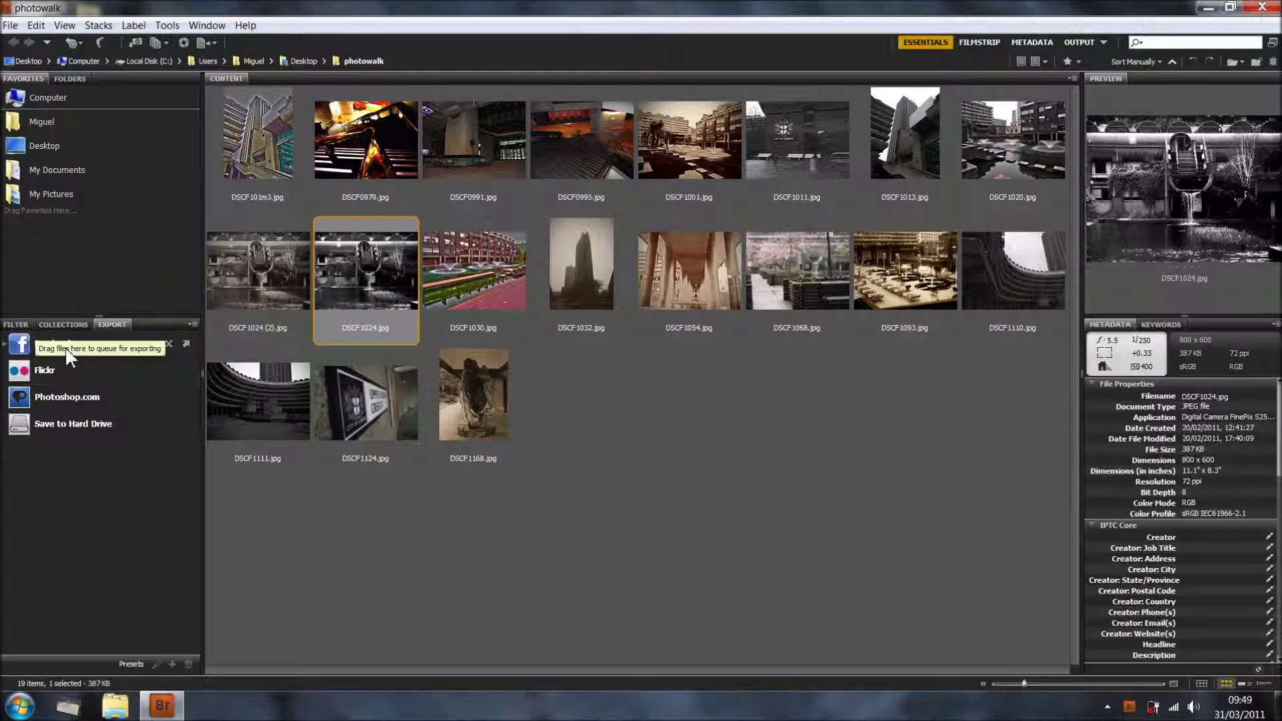
{"action": "left_click", "coordinate": [187, 344]}
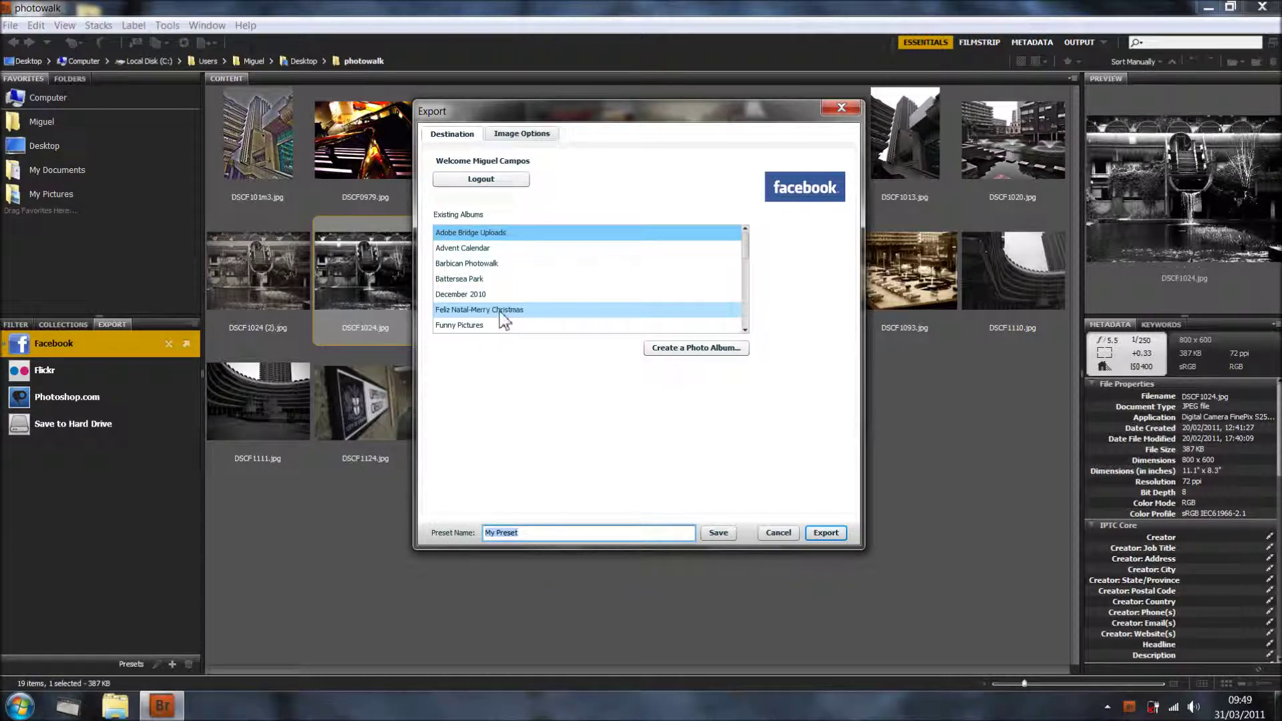
{"action": "scroll", "coordinate": [529, 297], "scroll_direction": "down", "scroll_amount": 3}
{"action": "scroll", "coordinate": [530, 296], "scroll_direction": "down", "scroll_amount": 3}
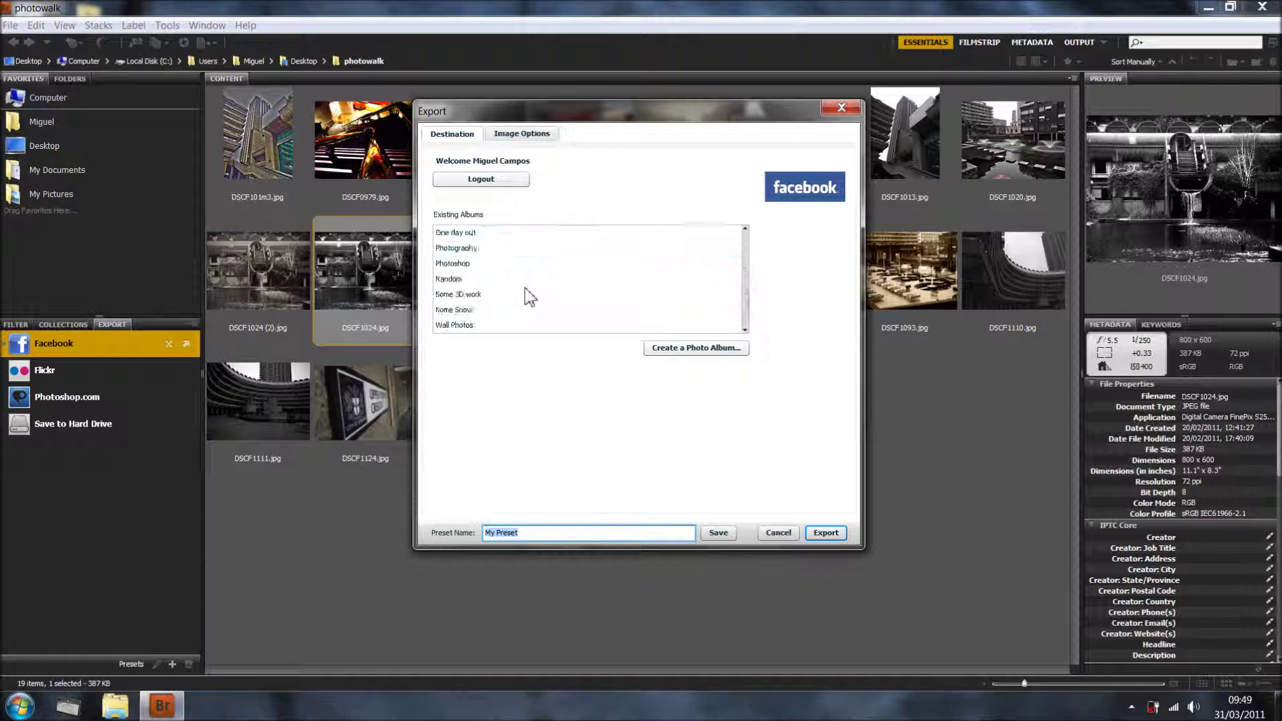
{"action": "left_click", "coordinate": [468, 326]}
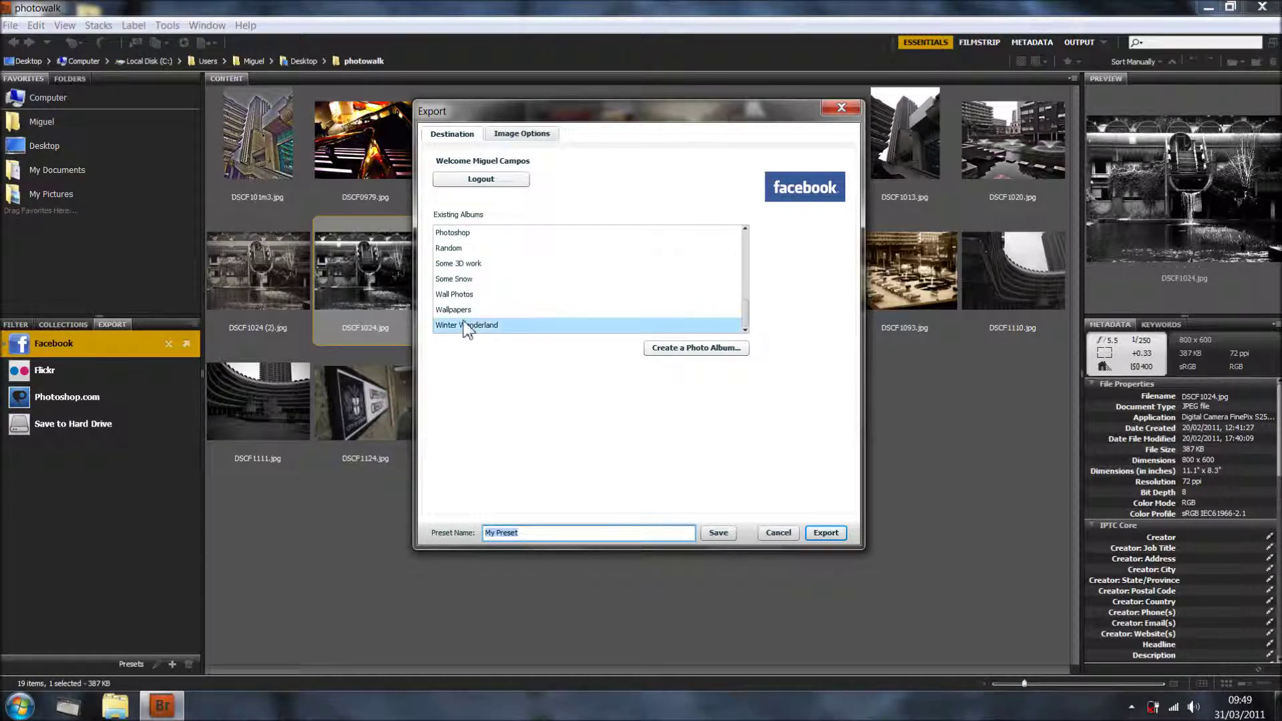
{"action": "scroll", "coordinate": [465, 323], "scroll_direction": "up", "scroll_amount": 6}
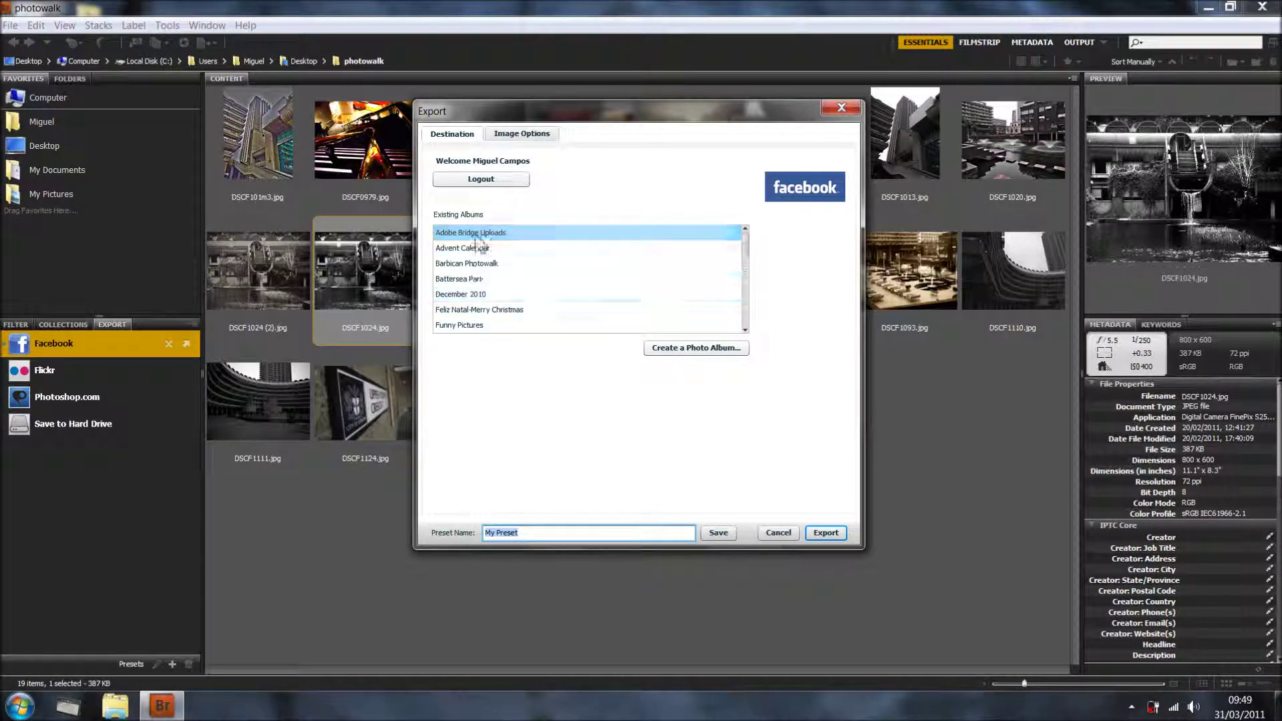
{"action": "scroll", "coordinate": [507, 263], "scroll_direction": "down", "scroll_amount": 2}
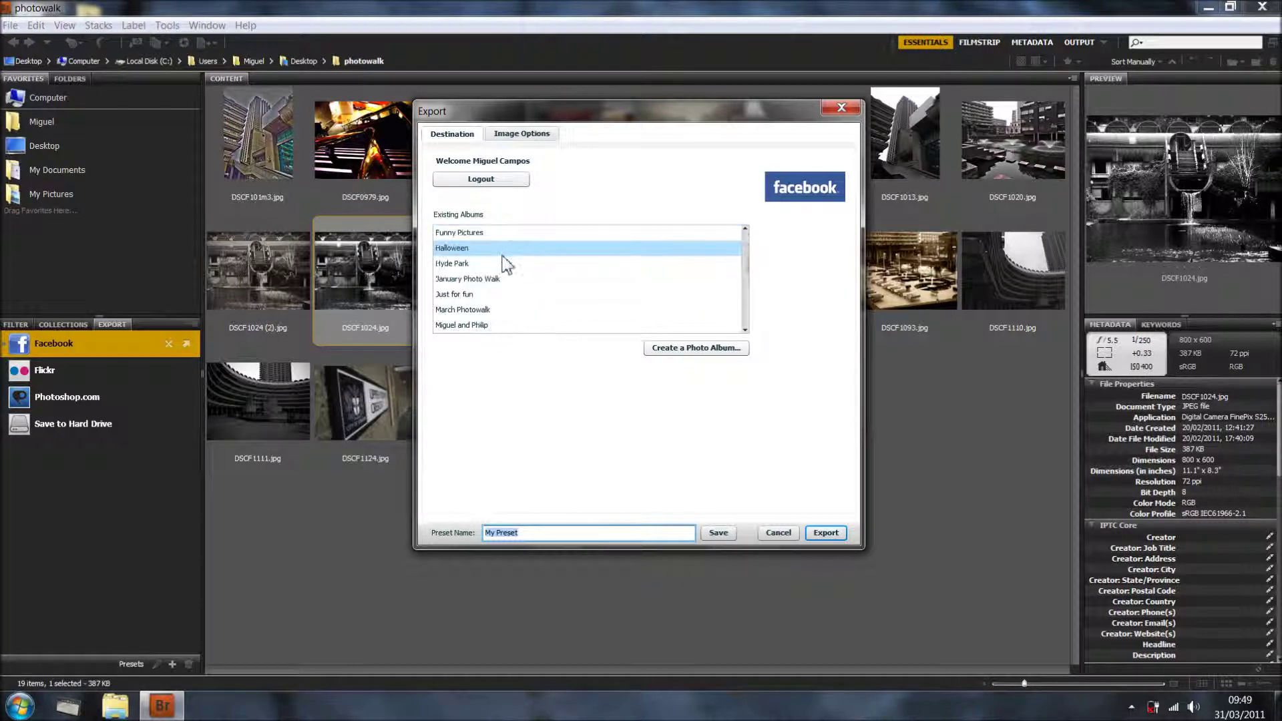
{"action": "scroll", "coordinate": [506, 280], "scroll_direction": "up", "scroll_amount": 2}
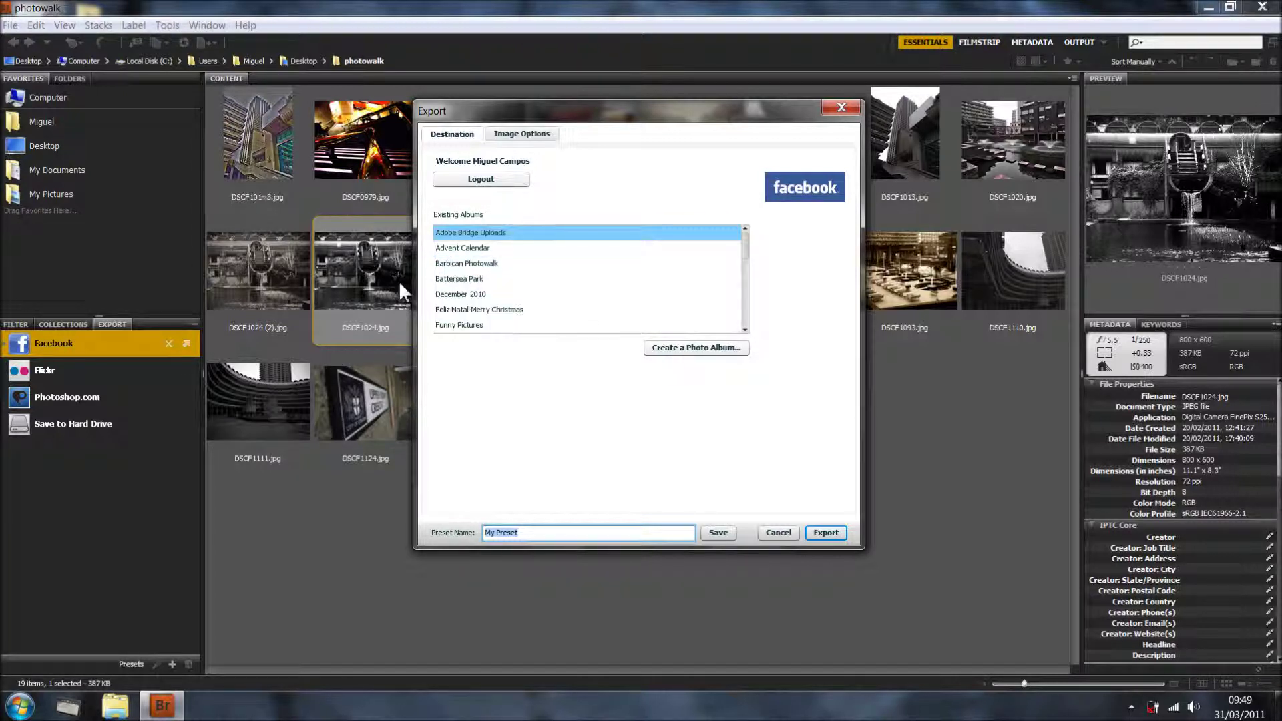
{"action": "left_click", "coordinate": [464, 234]}
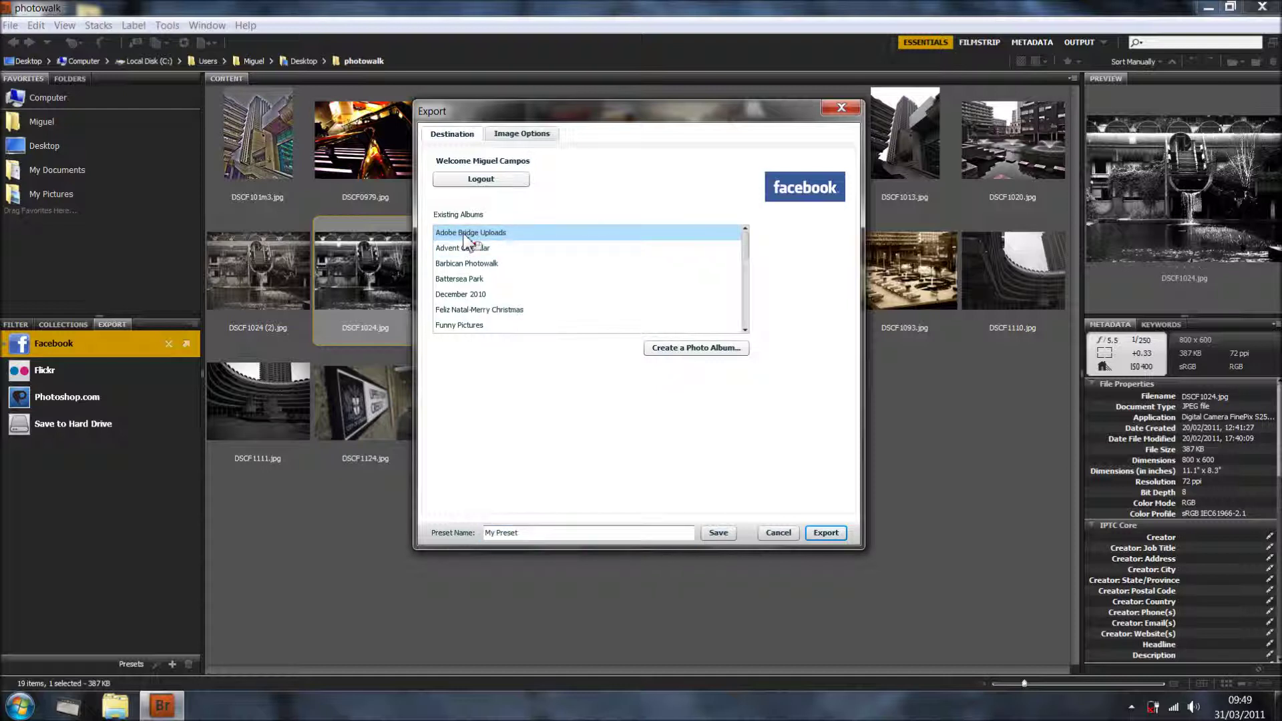
Export the photo to Facebook, clear the finished job, and close the jobs window.
{"action": "left_click", "coordinate": [827, 533]}
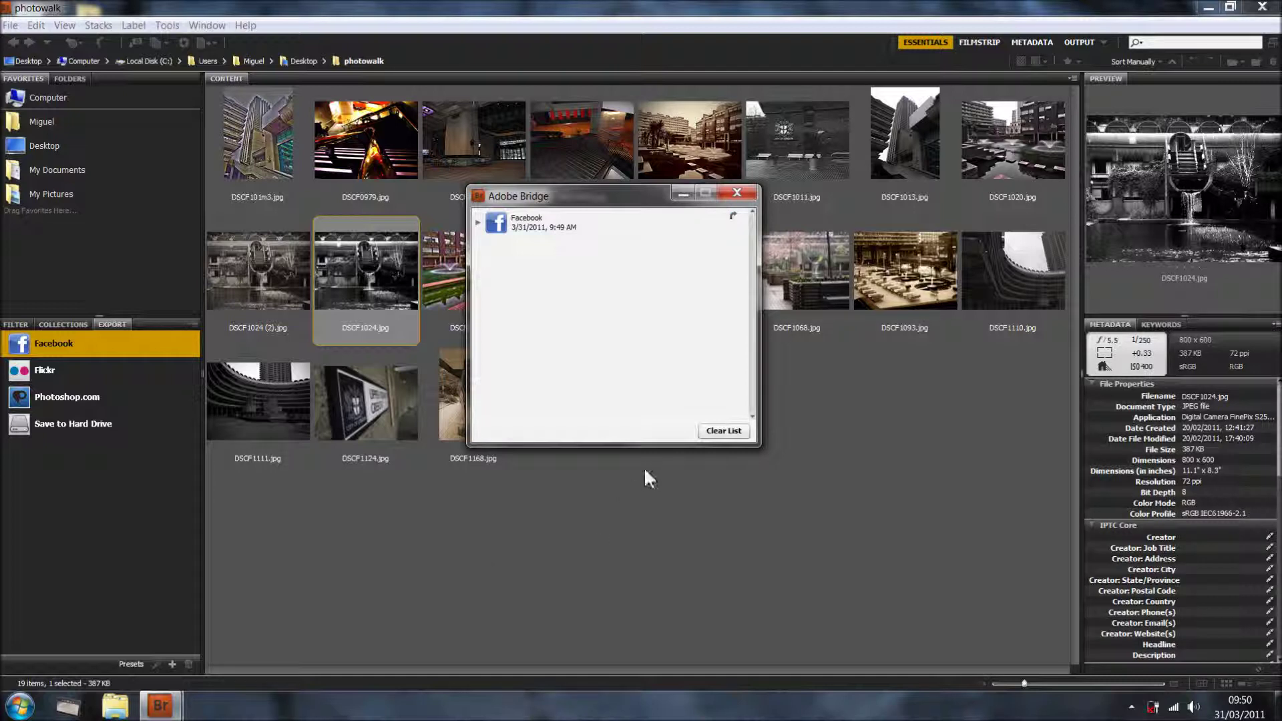
{"action": "left_click", "coordinate": [713, 432]}
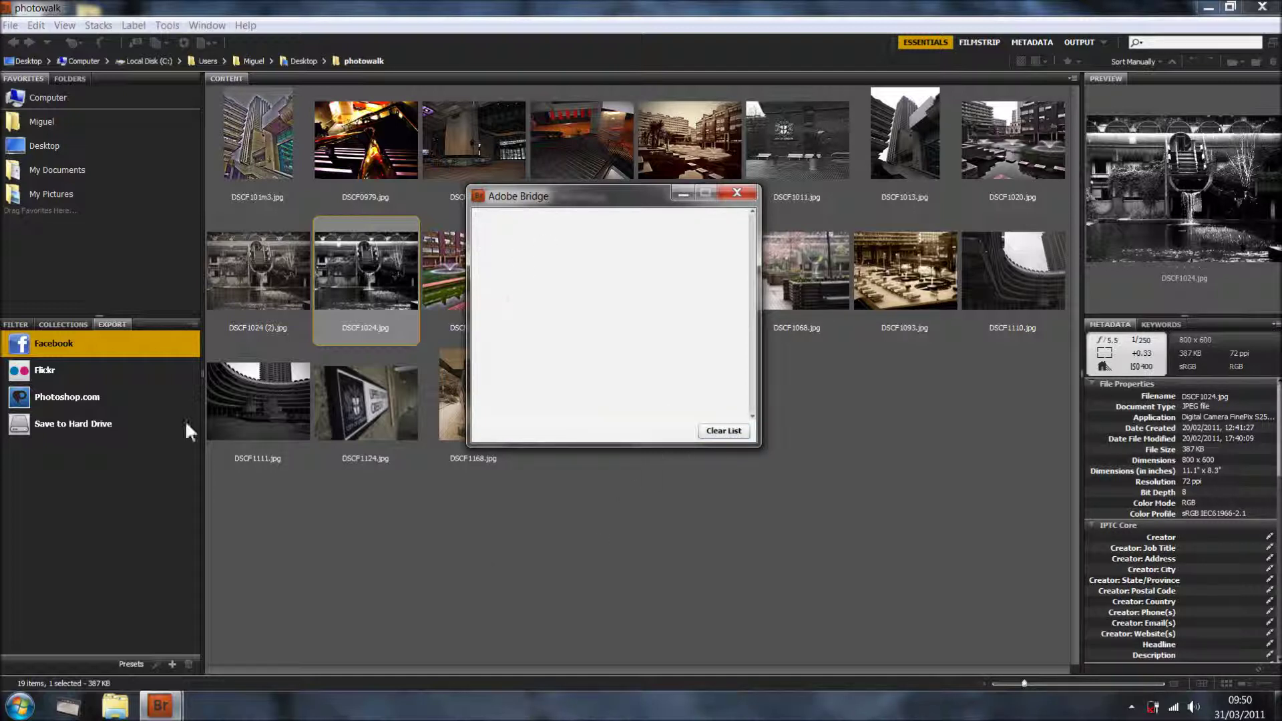
{"action": "left_click", "coordinate": [751, 192]}
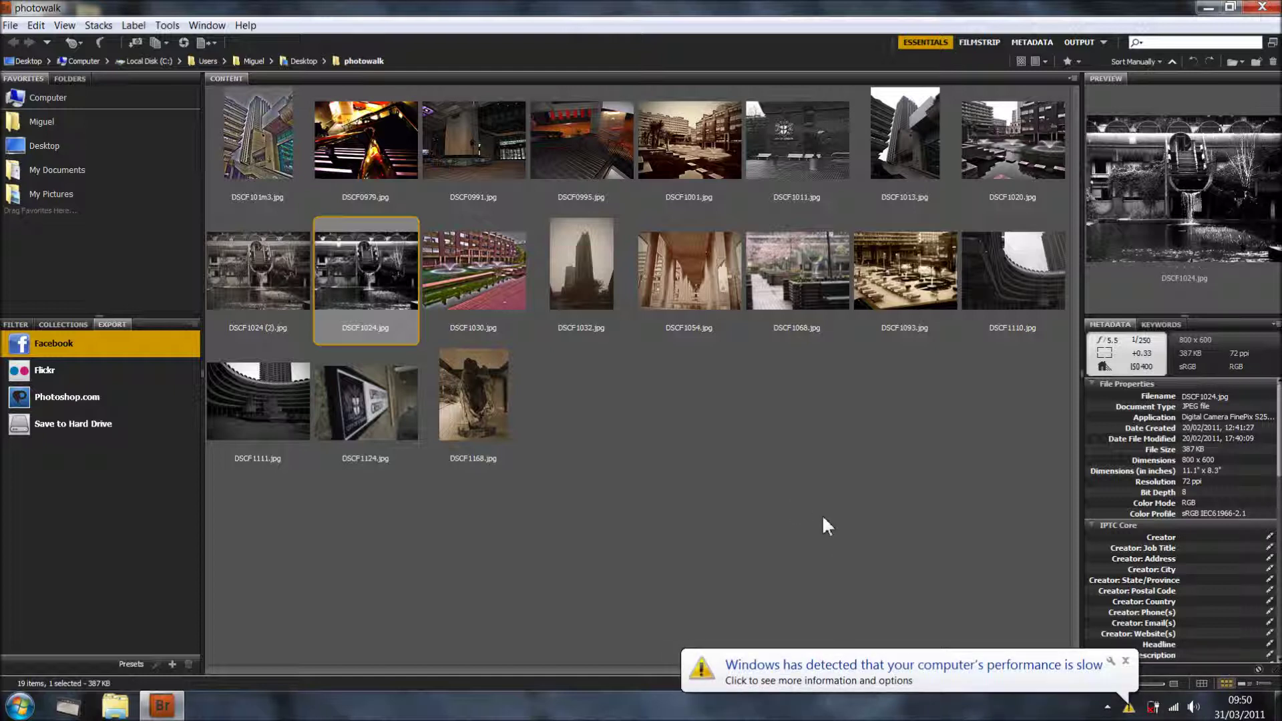
{"action": "left_click", "coordinate": [1125, 660]}
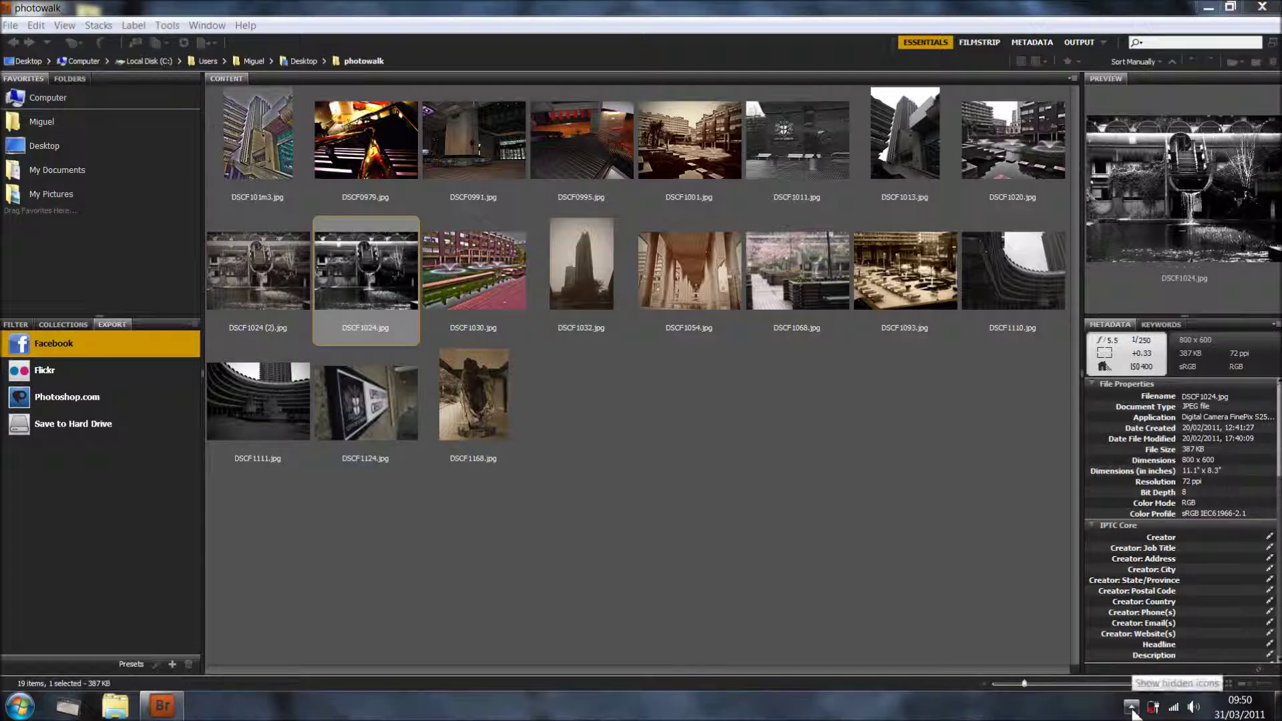